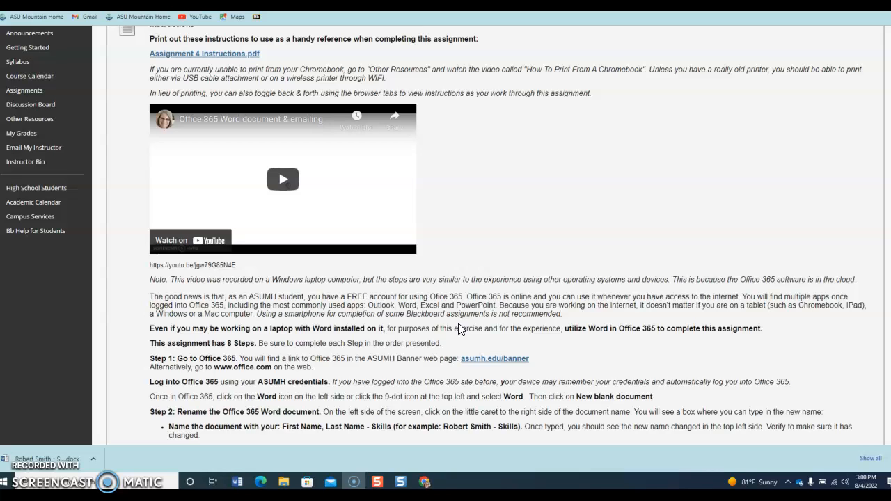
scroll(557, 429, "down", 1)
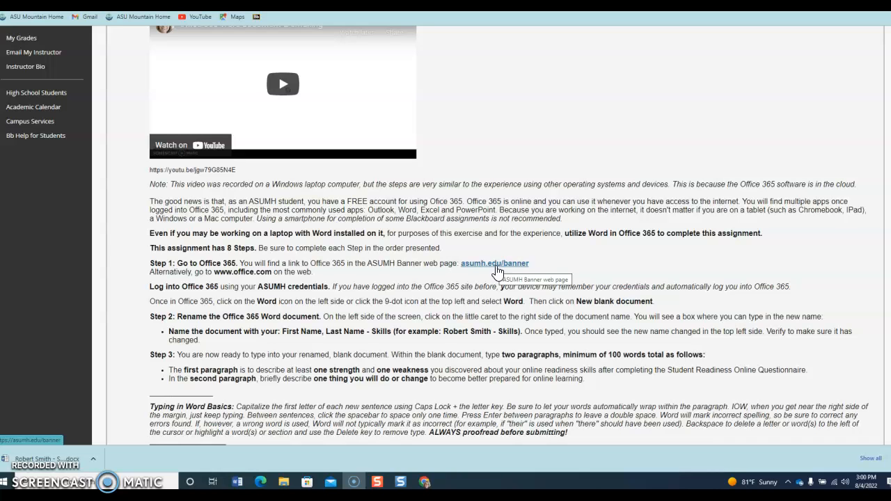
left_click(497, 265)
scroll(223, 243, "down", 3)
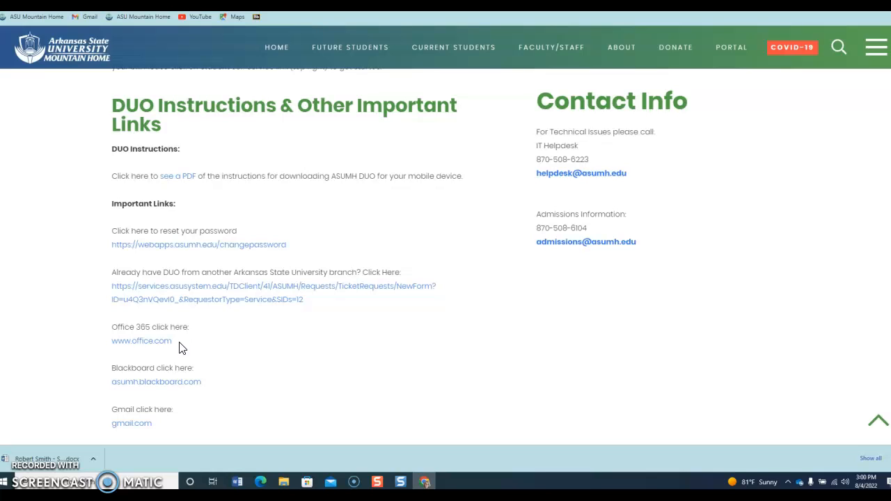
left_click(140, 342)
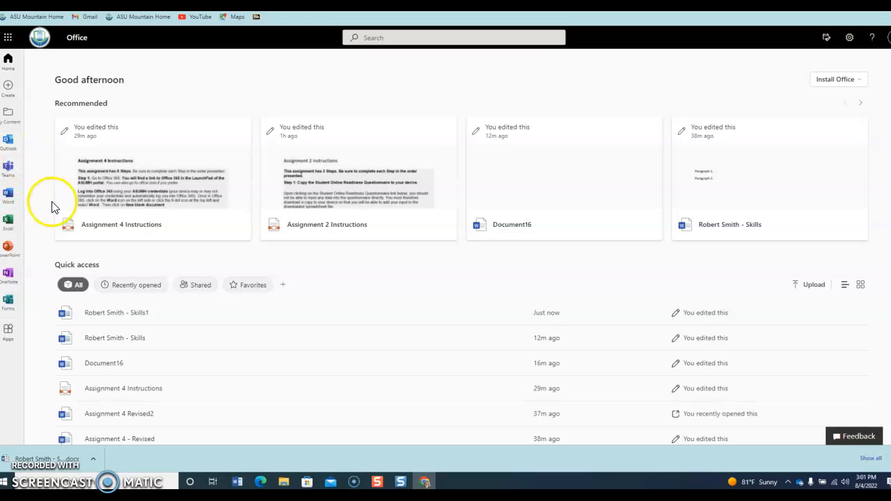
Launch Word from the Office app launcher and create a new blank document
left_click(8, 38)
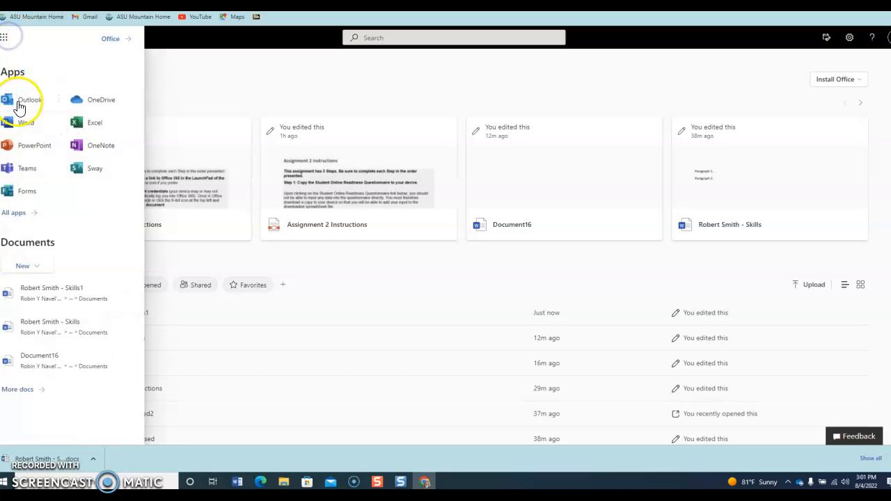
left_click(24, 123)
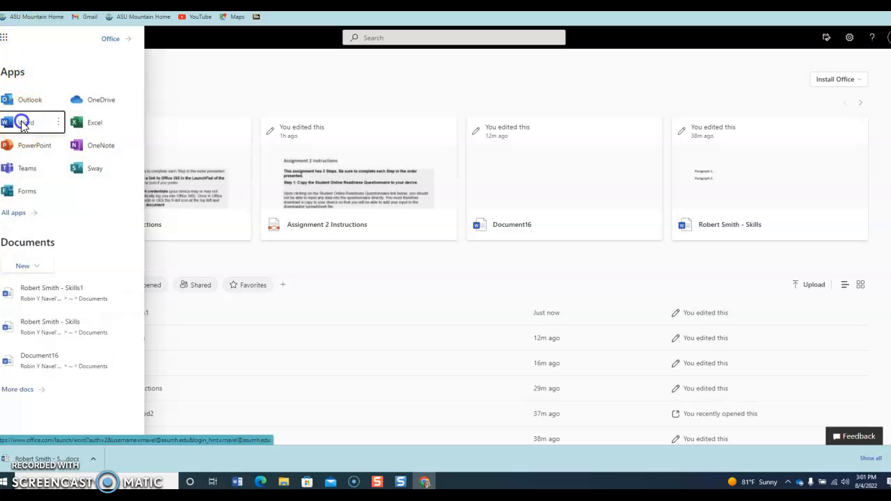
left_click(97, 149)
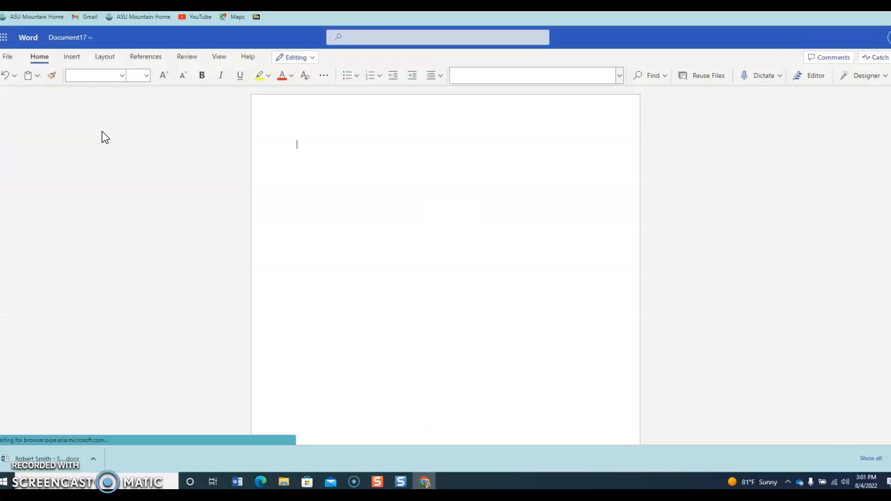
left_click(139, 178)
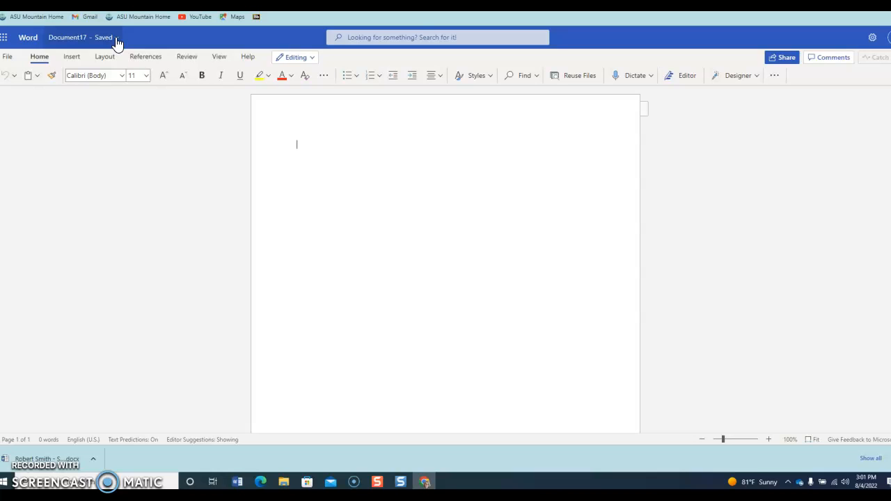
Rename Document17 to the student's first and last name followed by '- Skills'
left_click(117, 40)
left_click(81, 72)
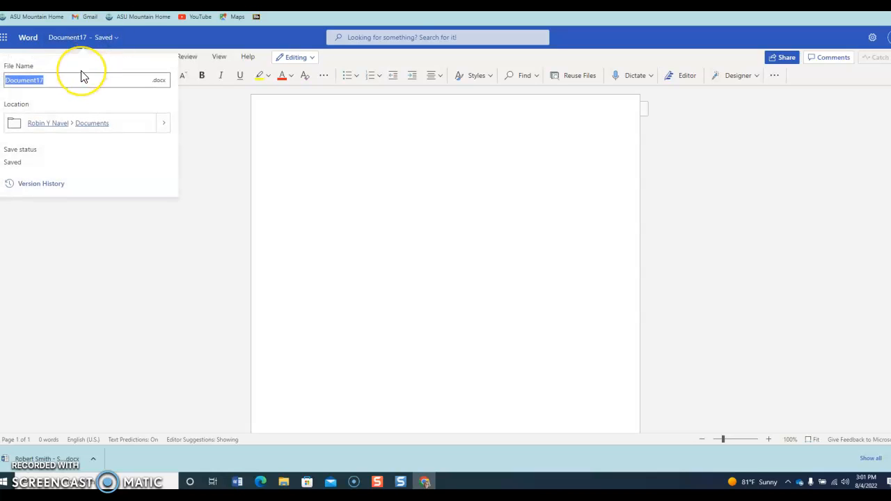
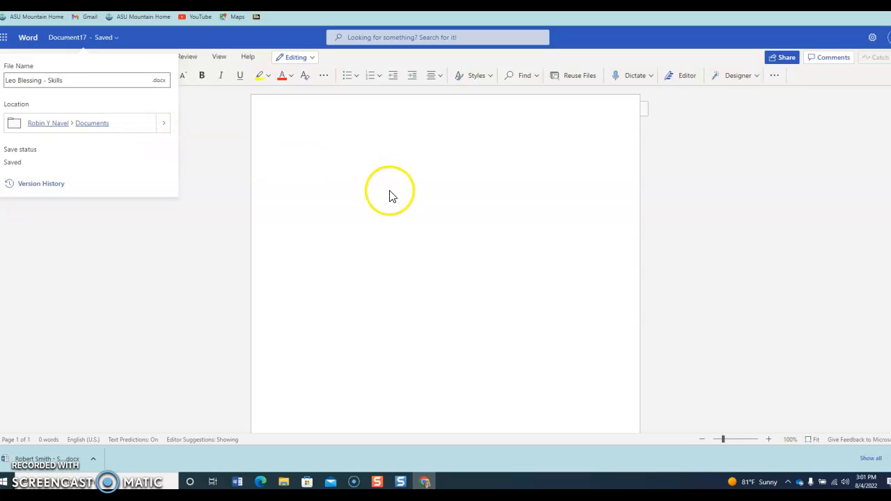
left_click(316, 153)
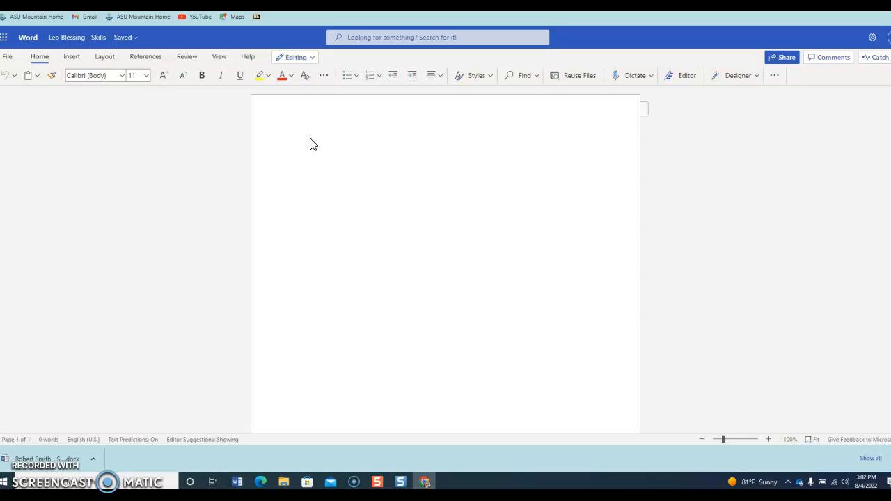
Type 'Paragraph 1...' and 'Paragraph 2...' on separate lines, correcting the mistyped 3
type("Para")
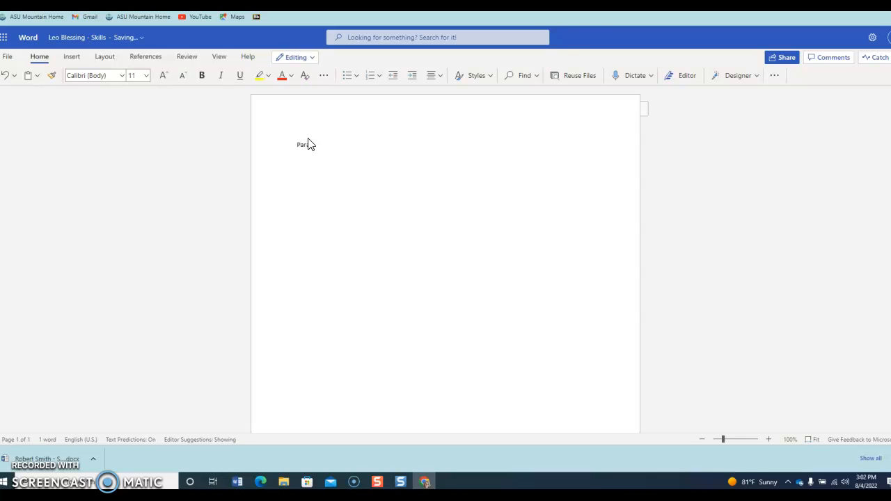
type("graph 1")
type("... ")
type("Paragr")
type("aph 3")
key("BackSpace")
type("2...")
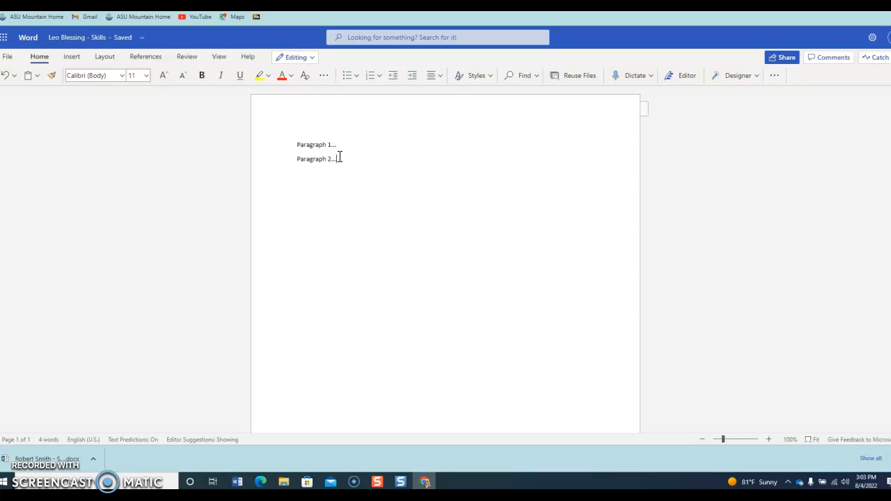
Download a copy of the document through Save as, then close both Word tabs
left_click(7, 58)
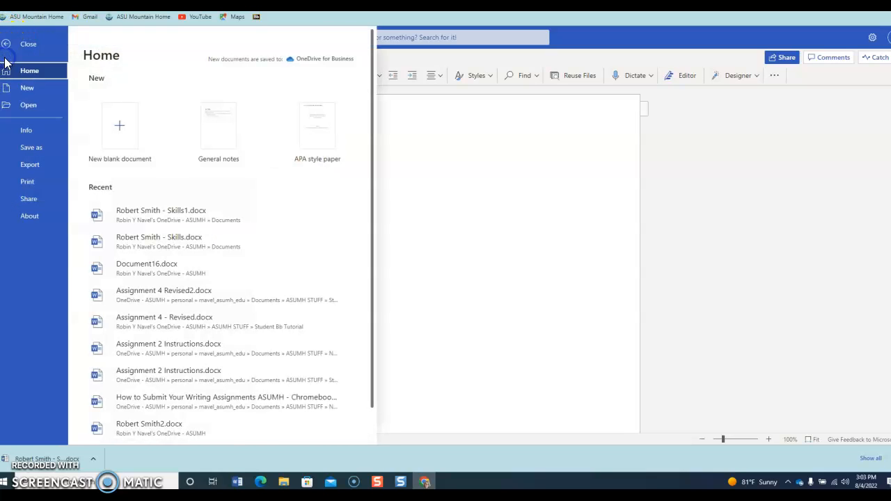
left_click(33, 149)
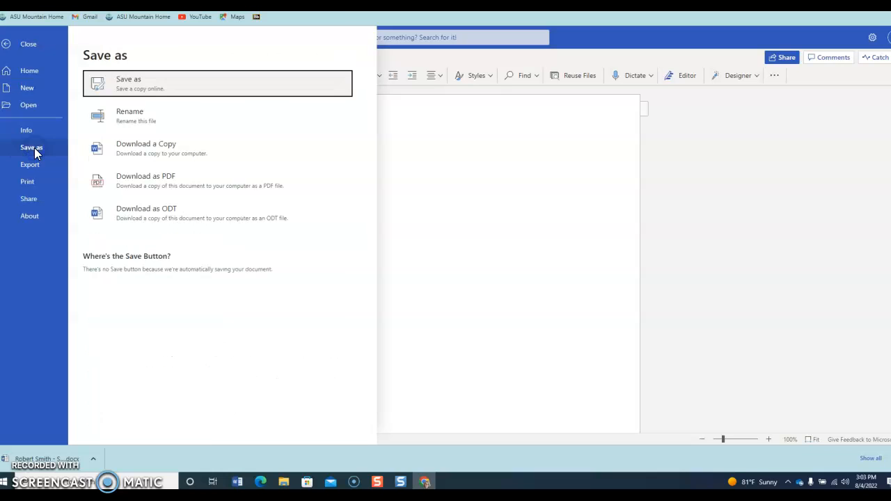
left_click(152, 148)
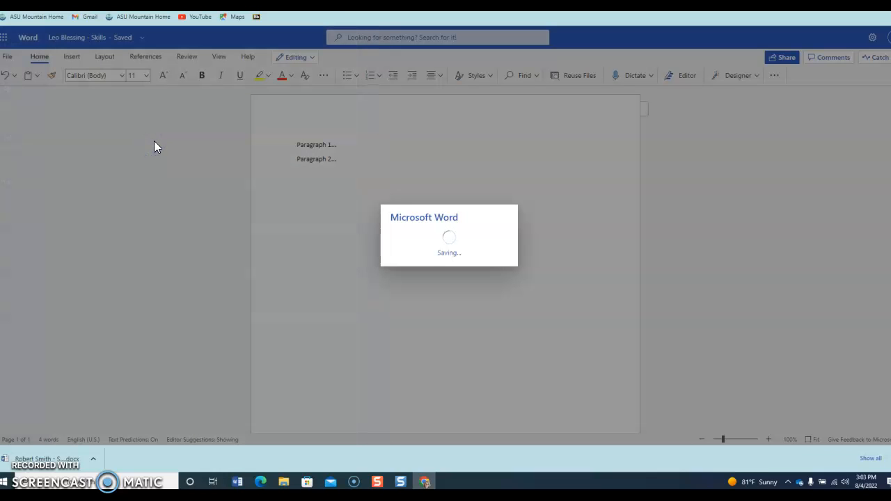
left_click(454, 259)
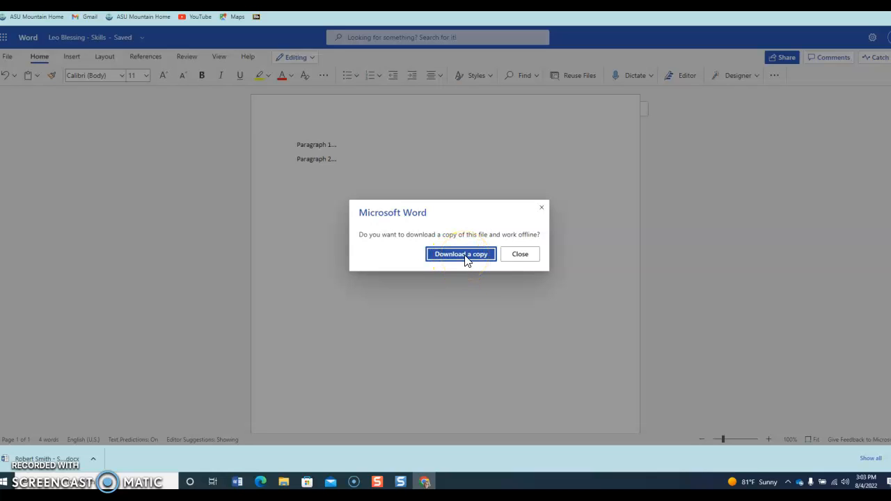
left_click(466, 258)
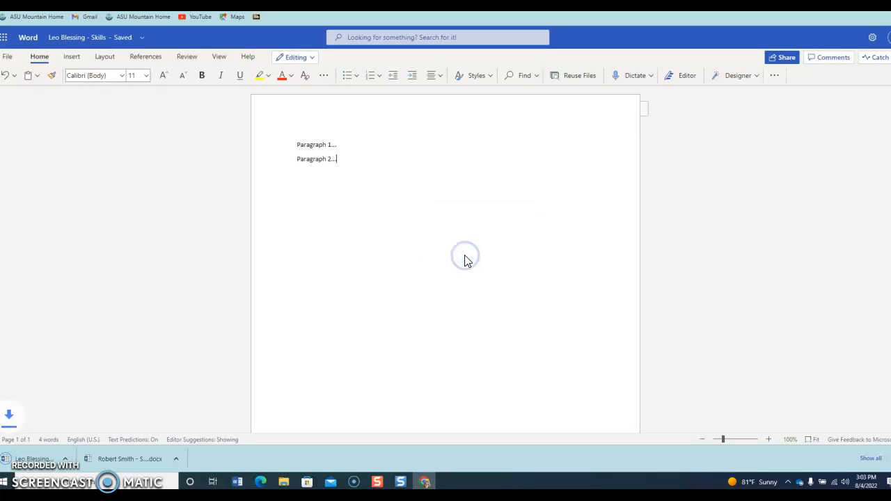
left_click(416, 242)
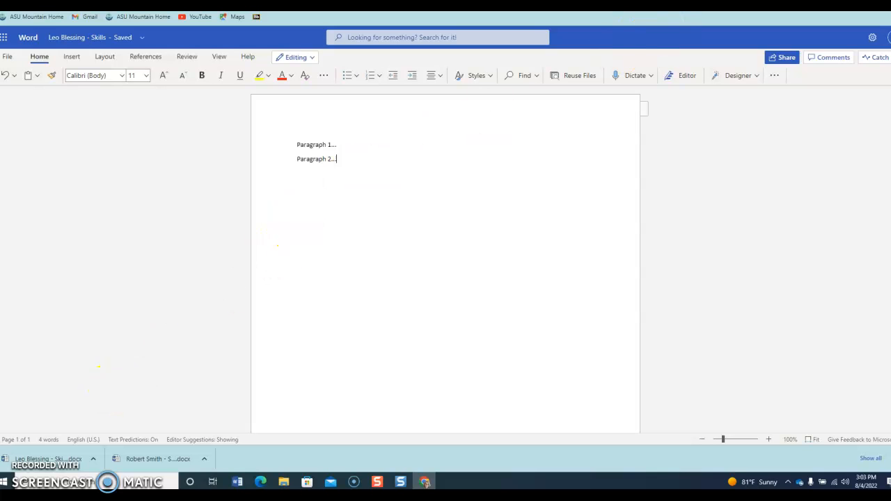
key("ctrl+w")
key("ctrl+w")
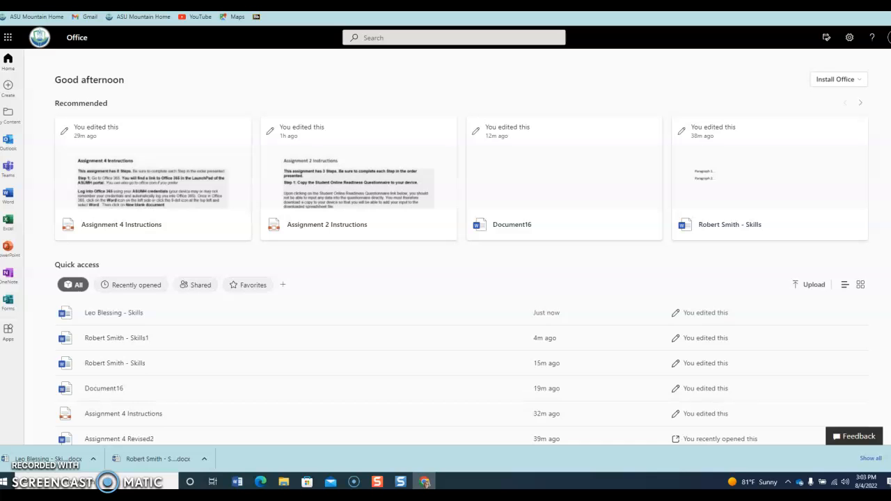
Close the Office 365 tab and scroll back up to the Assignment 4 instructions
key("ctrl+w")
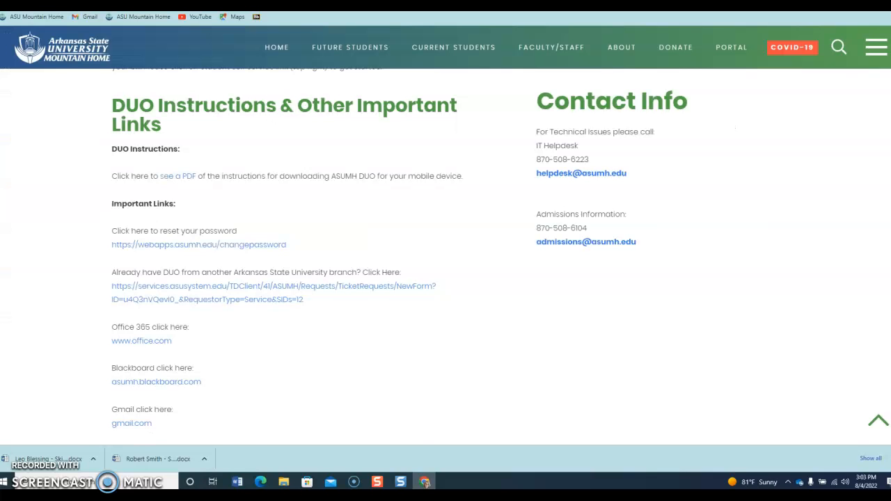
key("ctrl+w")
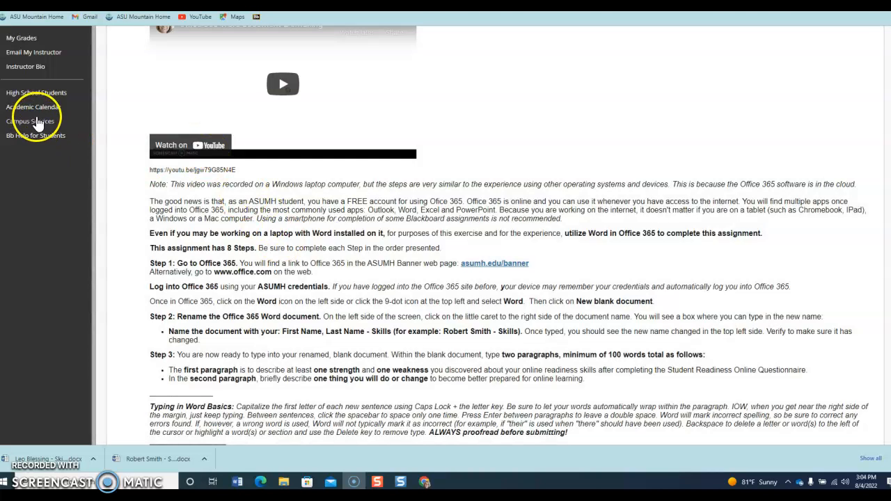
scroll(39, 119, "up", 2)
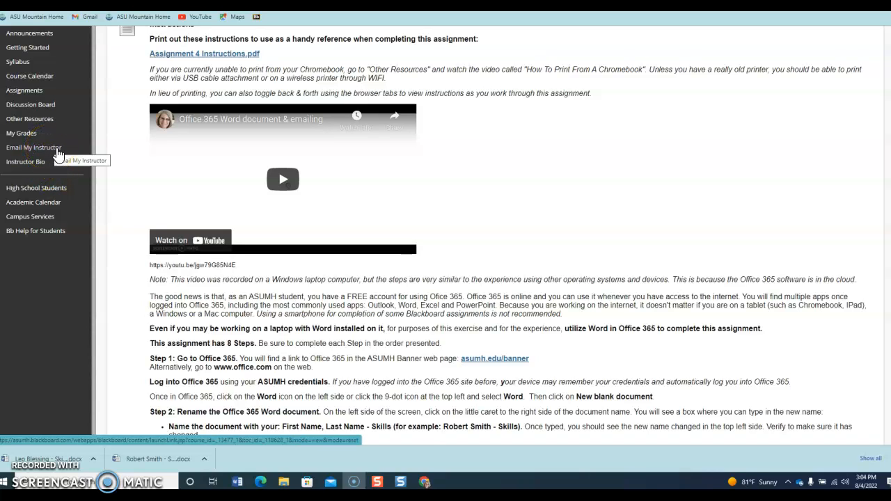
Open Email My Instructor and enter the subject 'My skills assessment analysis' from autocomplete
left_click(59, 153)
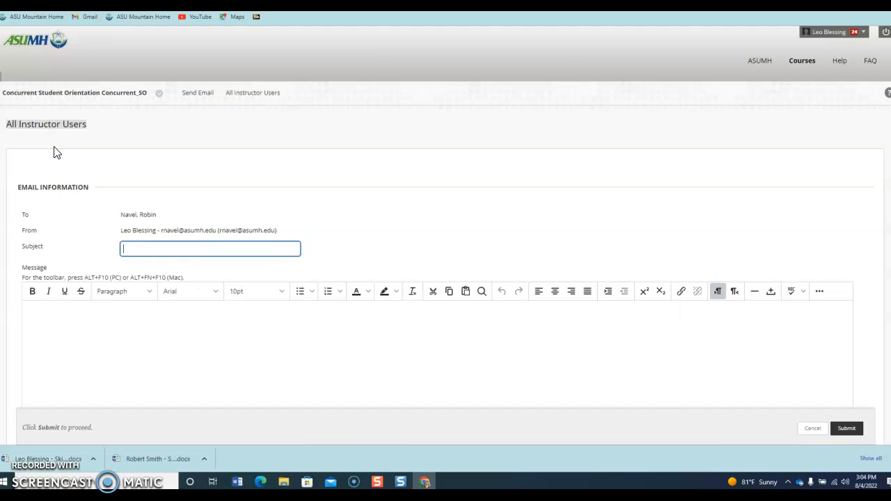
left_click(168, 246)
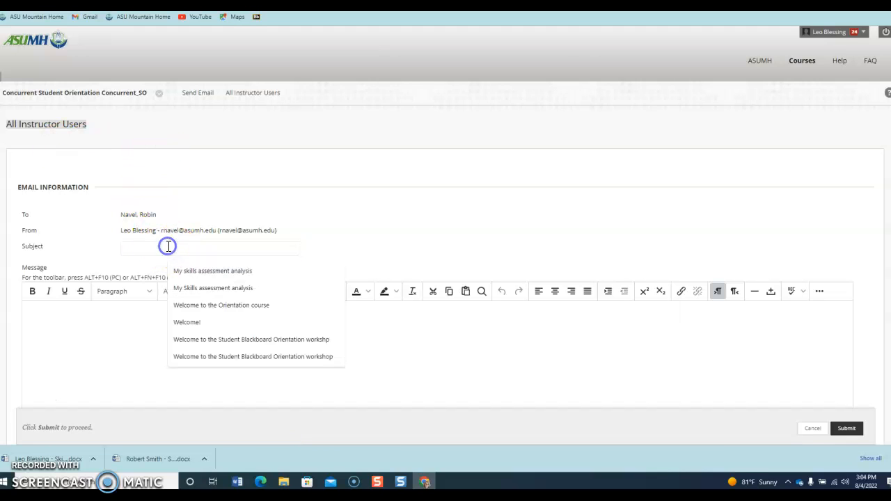
type("M")
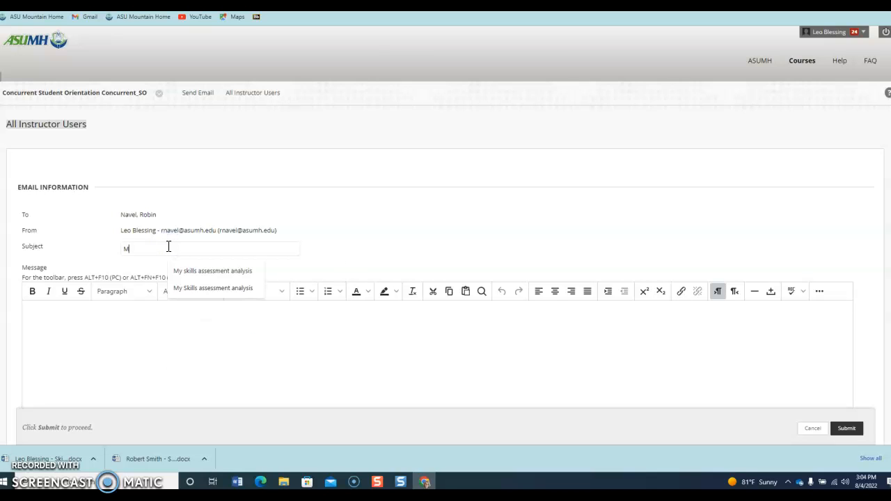
type("y skills assessment analysis")
left_click(214, 272)
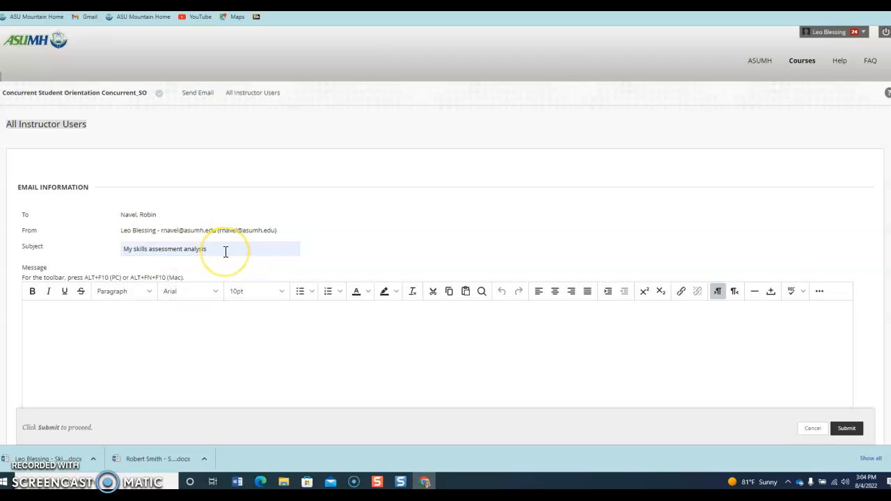
left_click(227, 251)
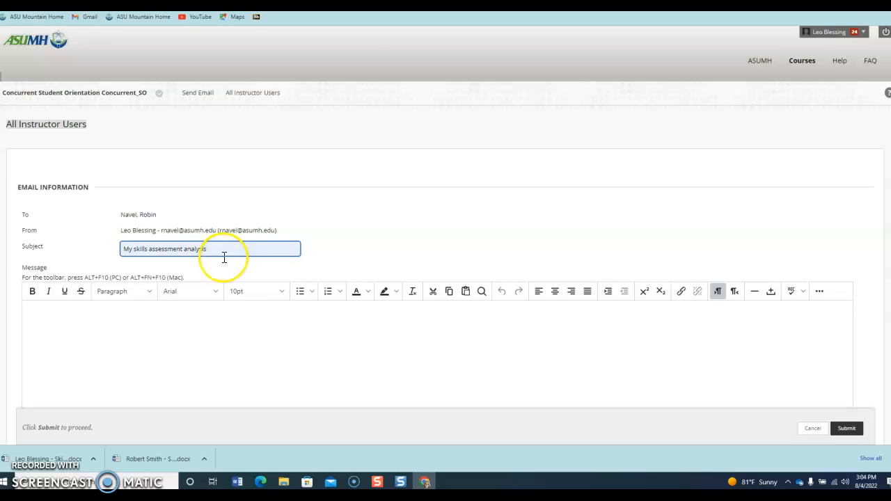
Write the message 'Attached is my online skills assessment analysis for your review.'
left_click(154, 313)
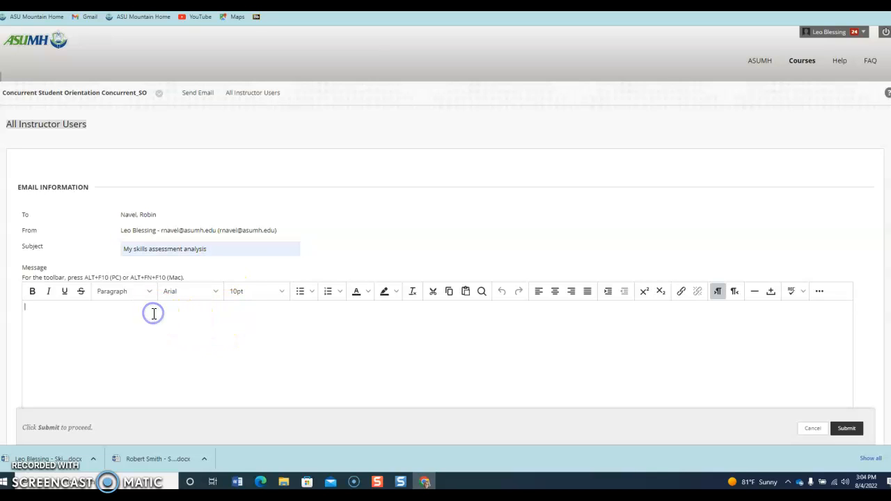
left_click(175, 318)
type("Attached is my online skills assessment analysis for your review.")
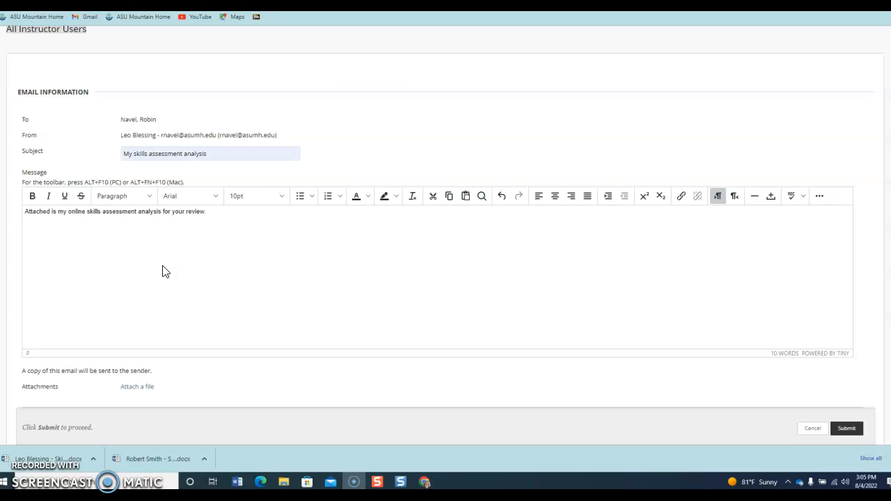
left_click(177, 274)
scroll(185, 287, "down", 2)
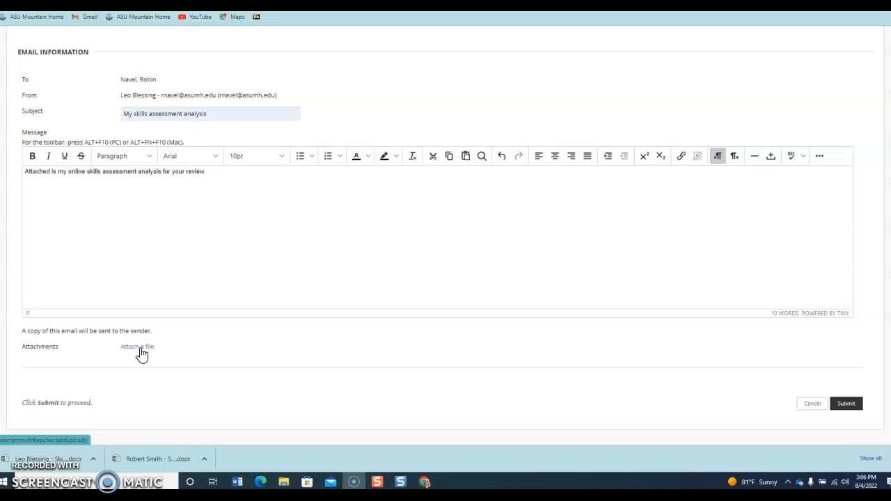
Add an attachment and choose the downloaded Skills .docx file from the Downloads folder
left_click(141, 352)
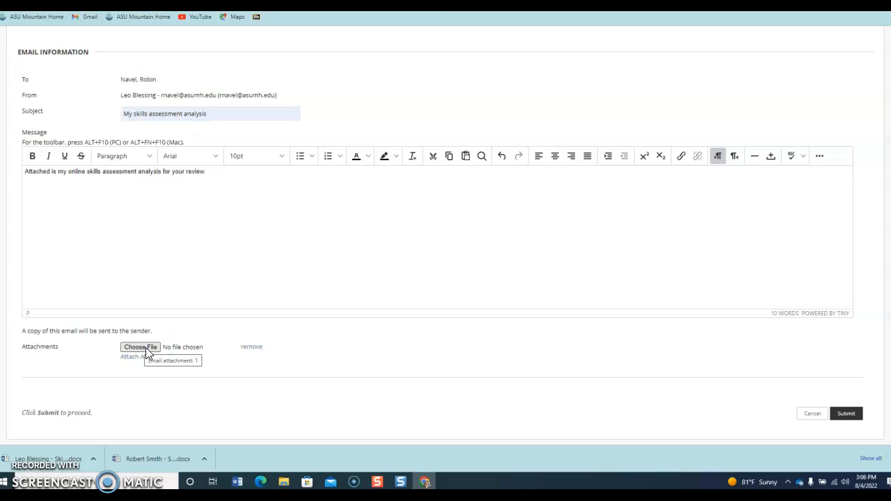
left_click(143, 348)
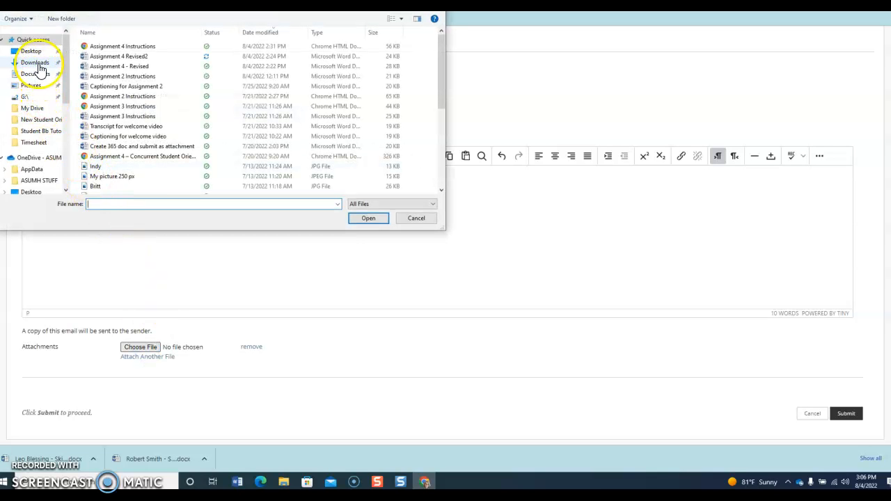
left_click(35, 62)
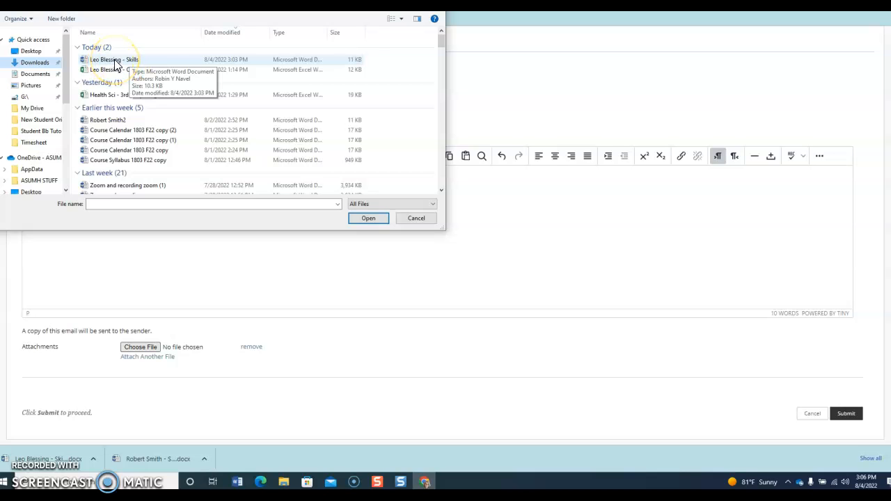
left_click(116, 63)
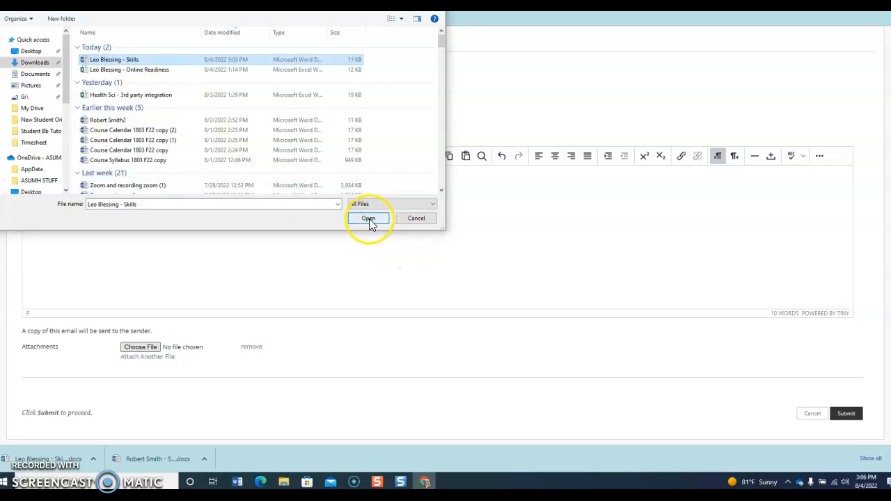
left_click(368, 218)
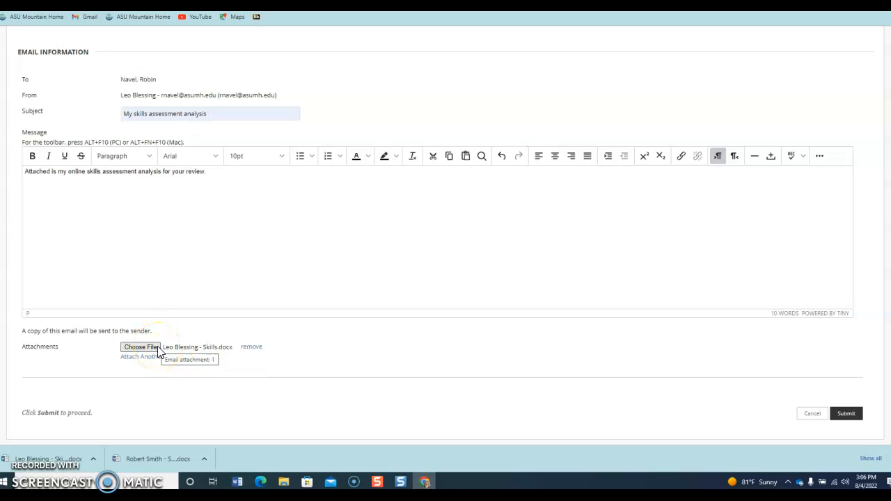
Submit the email with its attachment and check the sent confirmation
left_click(847, 415)
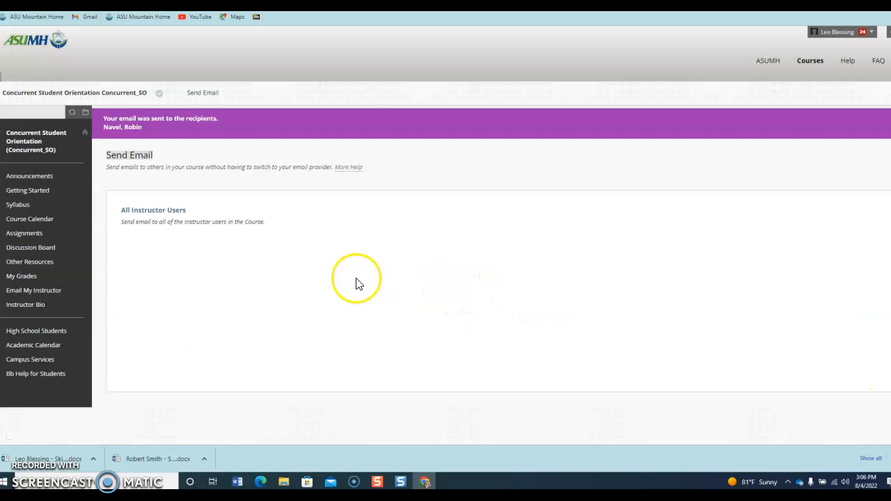
left_click(236, 261)
Go to Assignment 4 from the course Assignments list and read its Office 365 video and Steps 1–3
left_click(35, 234)
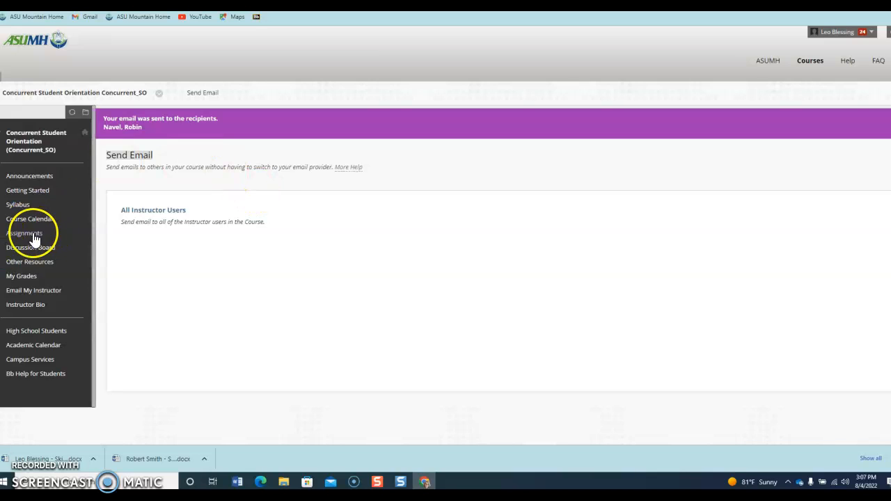
scroll(216, 324, "down", 1)
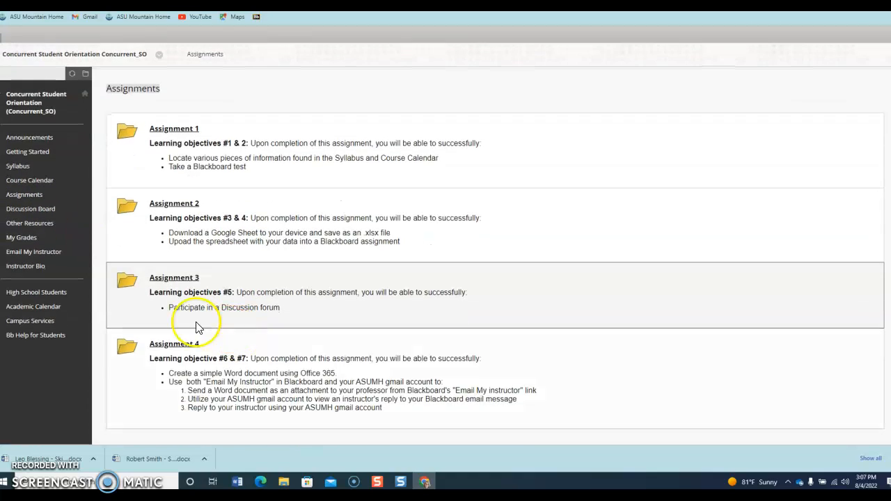
left_click(173, 346)
scroll(404, 328, "down", 5)
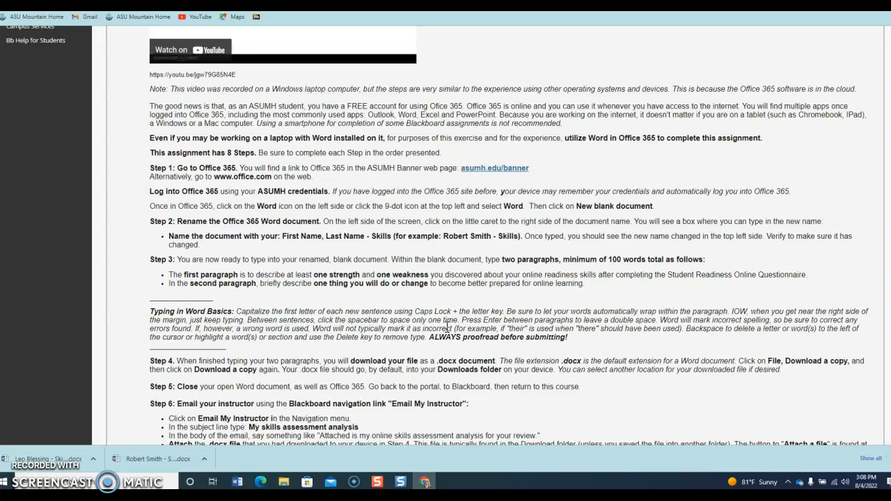
scroll(379, 279, "up", 5)
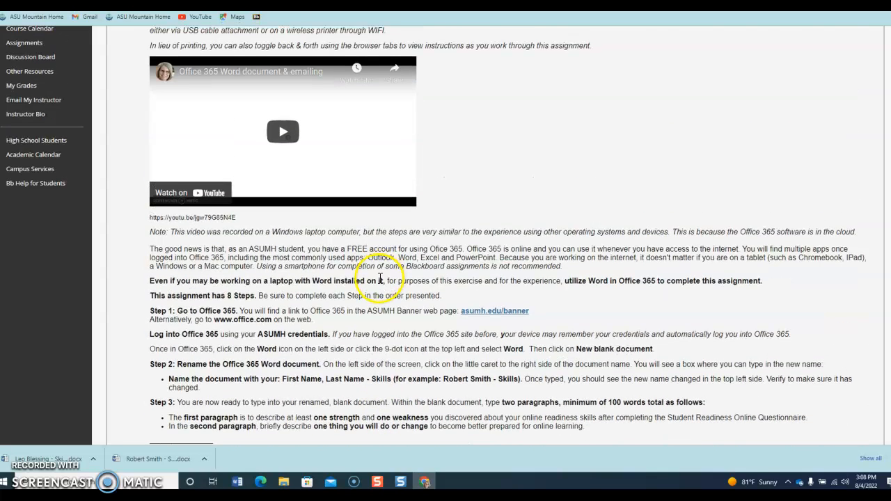